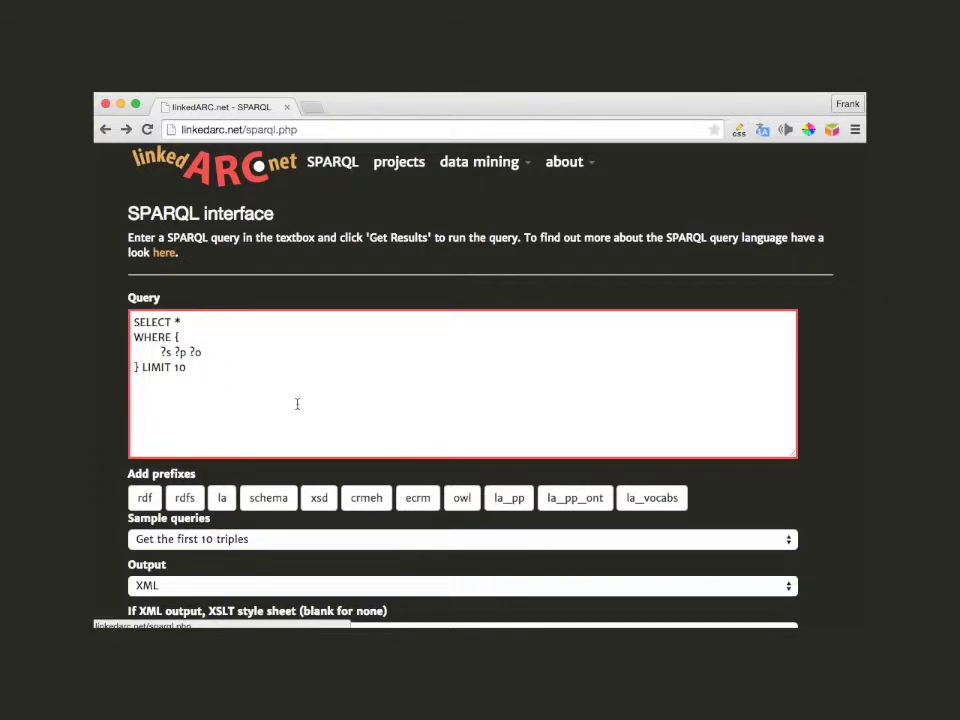
Step: Run the default ten-triples query with XML kept as the output format
left_click(199, 321)
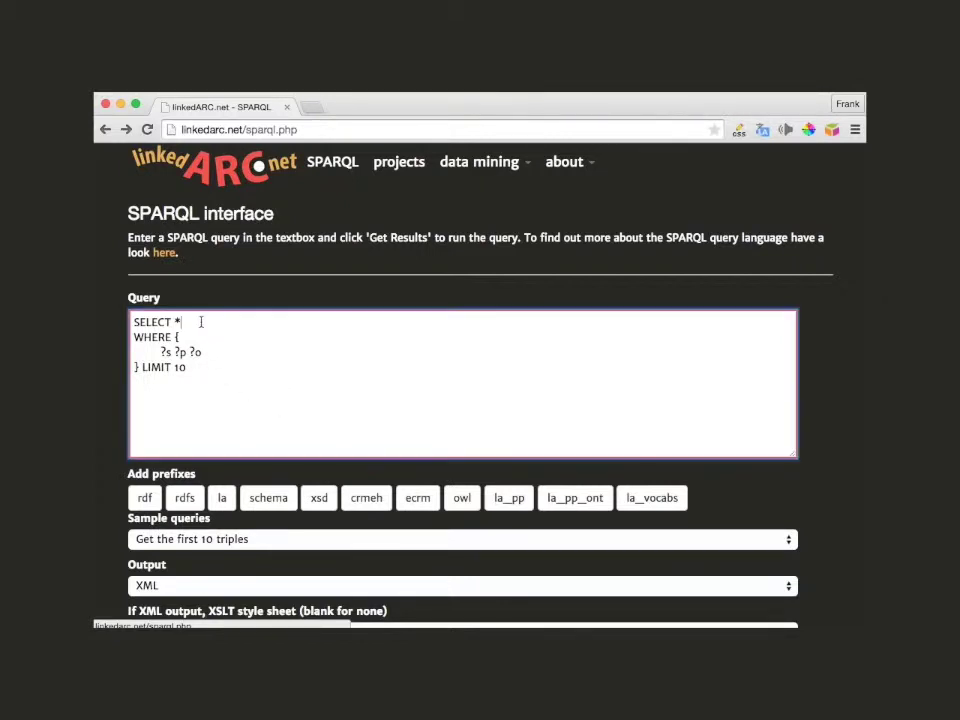
scroll(437, 429, "down", 2)
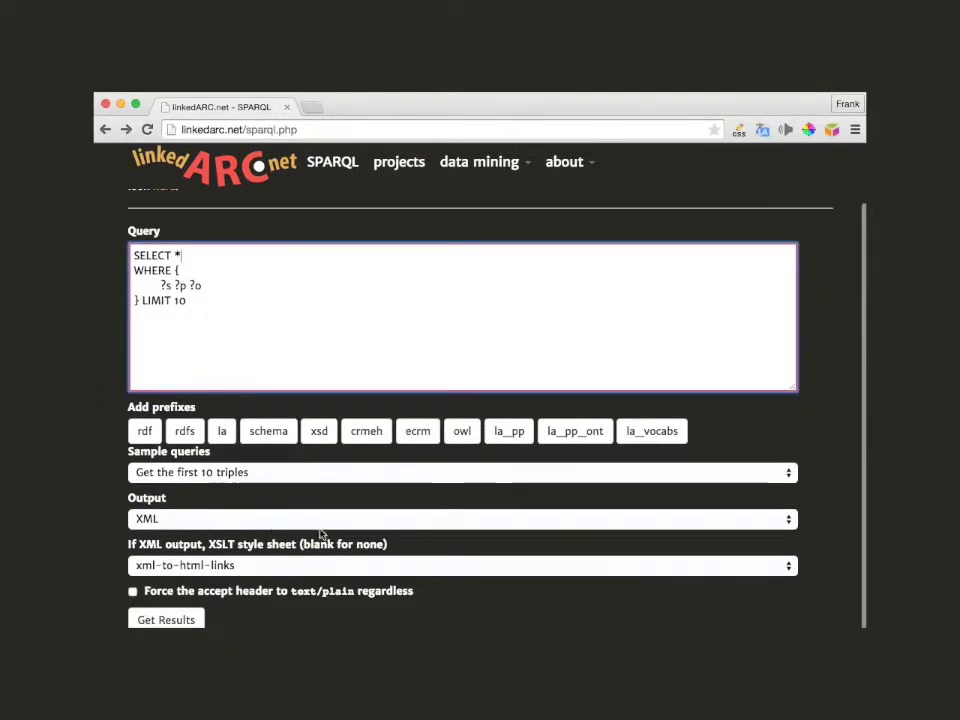
left_click(258, 519)
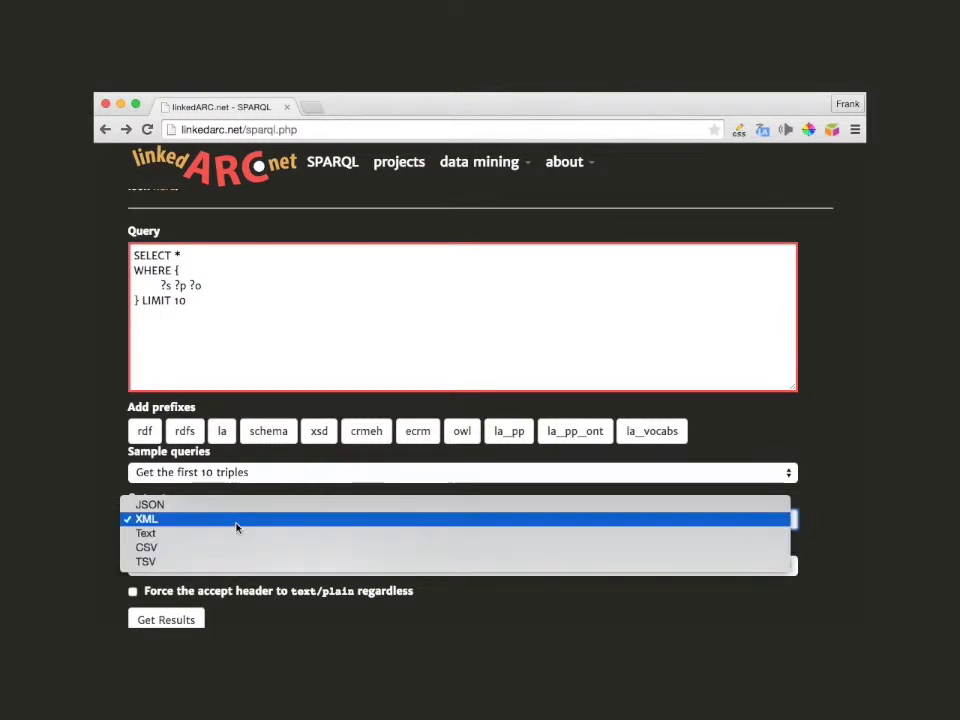
left_click(236, 521)
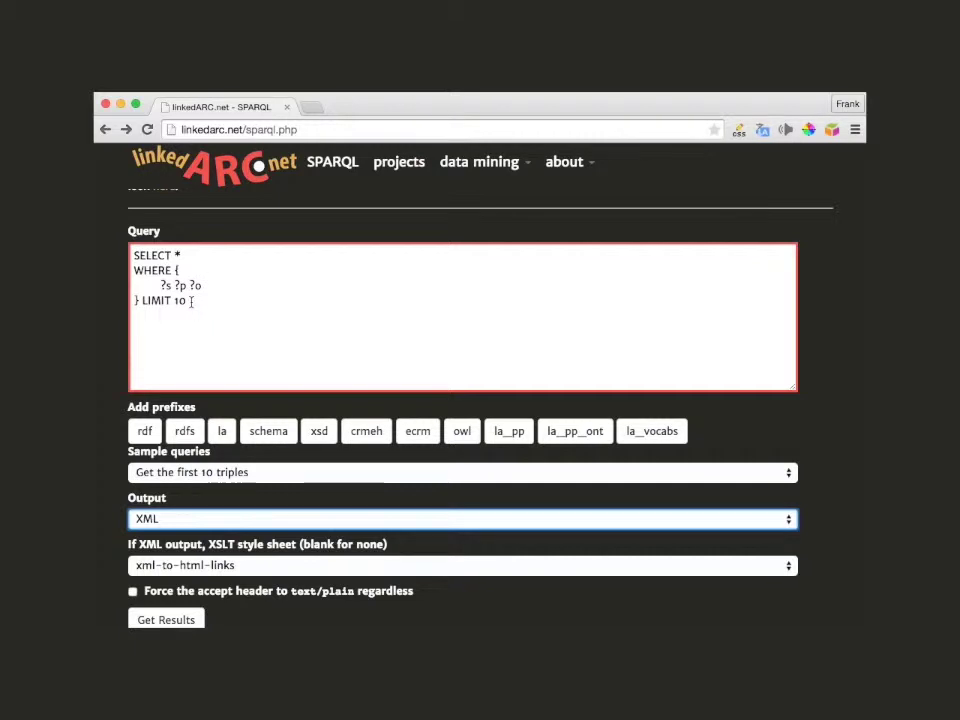
left_click(186, 621)
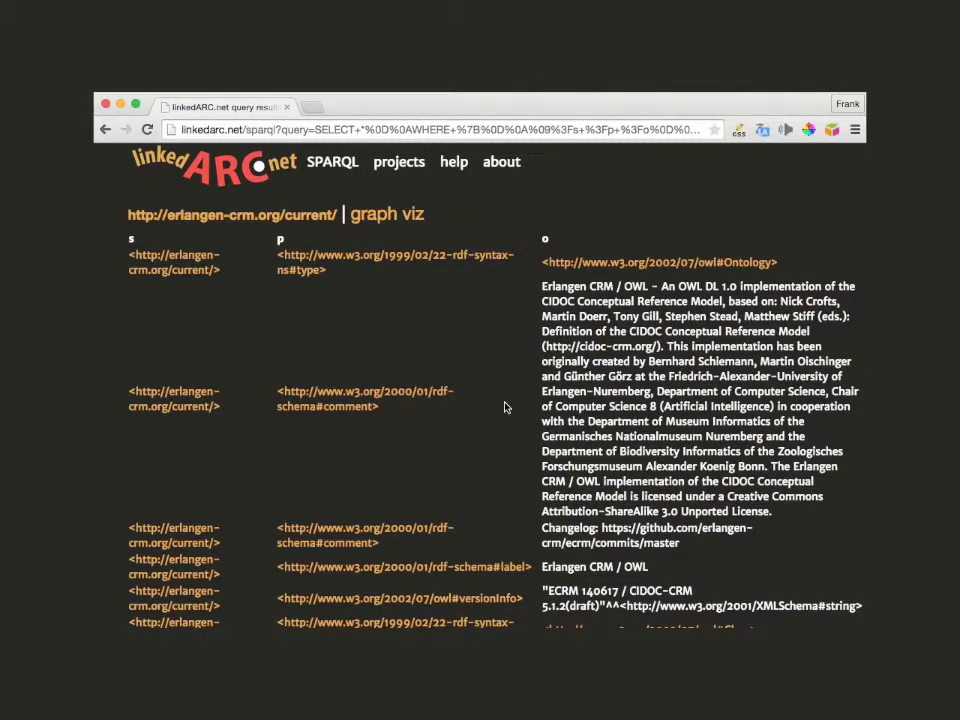
Step: Scroll through the ten Erlangen CRM result triples, then return to the query form
scroll(456, 380, "down", 3)
scroll(456, 380, "up", 3)
scroll(465, 377, "down", 3)
scroll(465, 375, "up", 3)
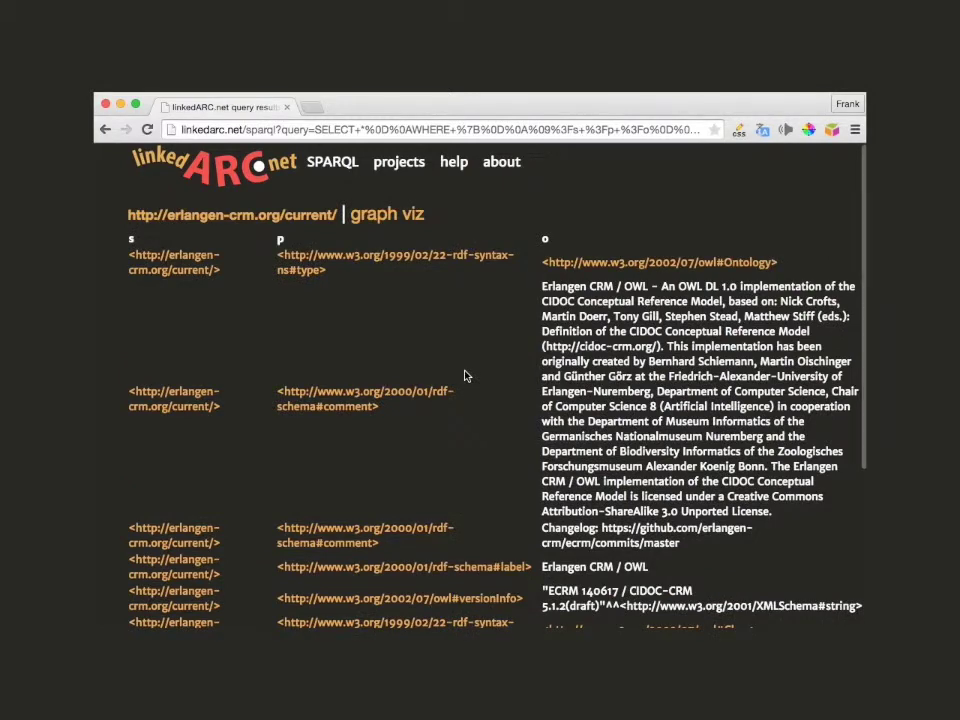
scroll(465, 376, "down", 3)
scroll(465, 375, "up", 3)
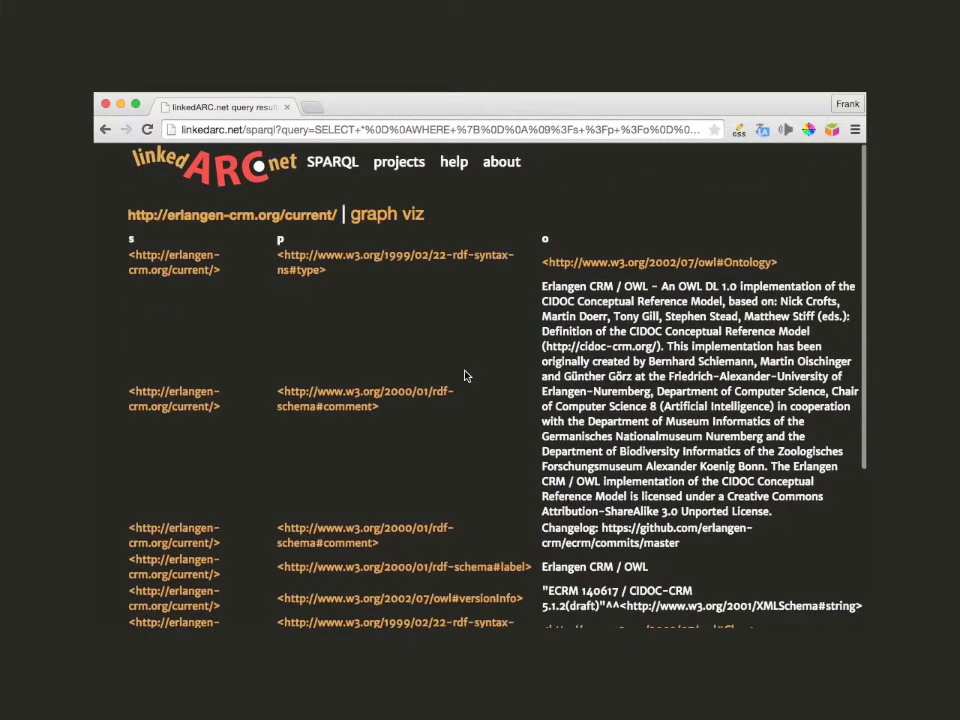
left_click(105, 129)
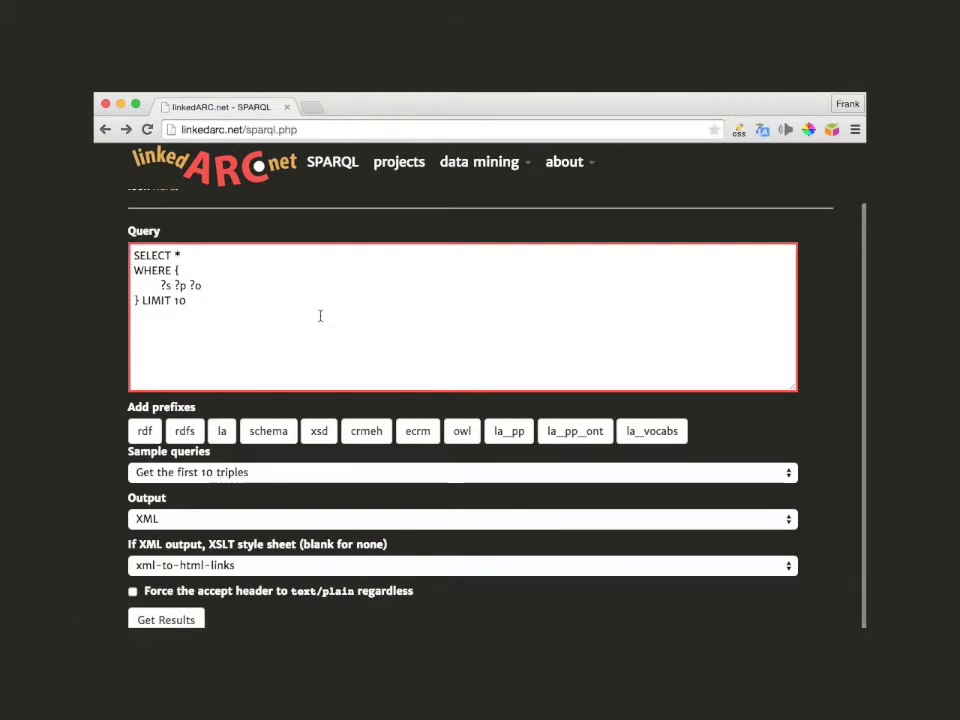
scroll(321, 315, "up", 1)
scroll(310, 392, "down", 1)
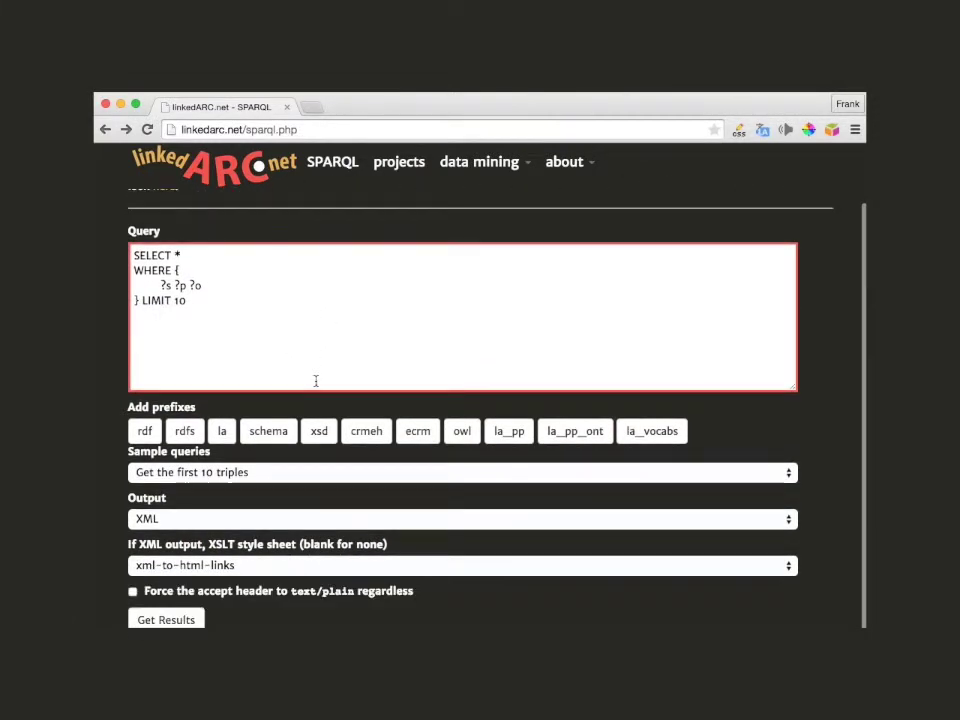
scroll(323, 380, "up", 1)
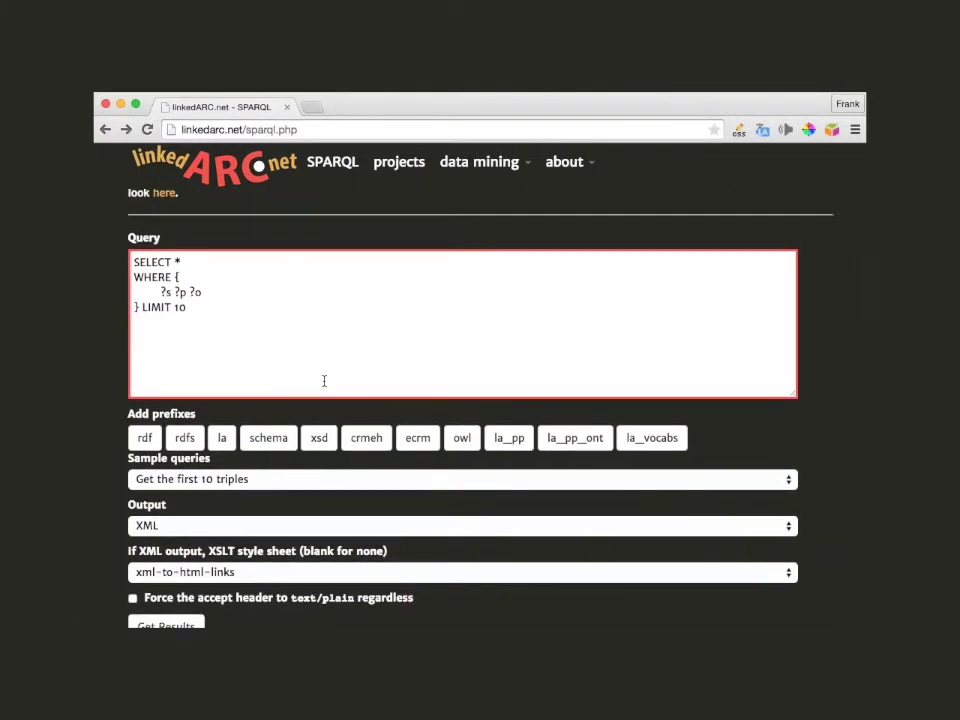
scroll(323, 380, "up", 1)
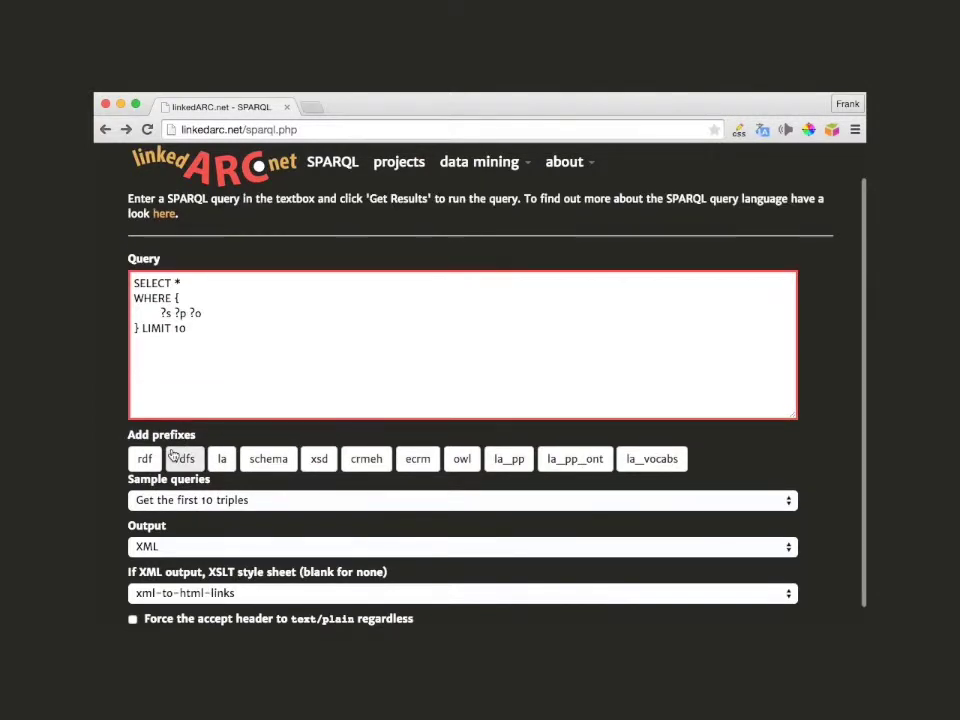
left_click(204, 285)
type("gggg")
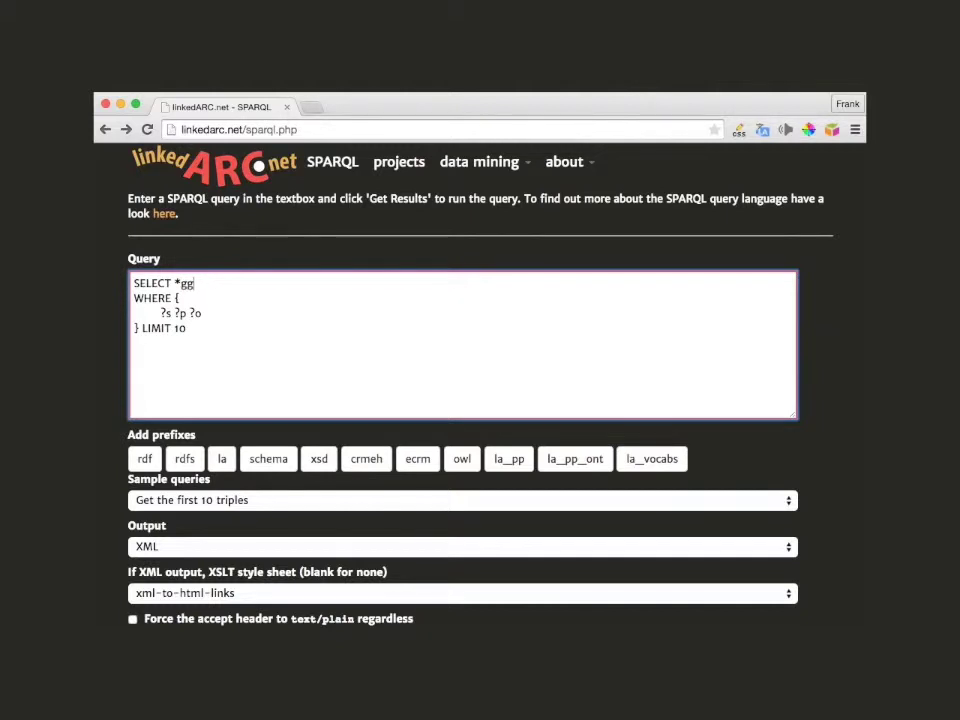
key("BackSpace")
key("BackSpace")
key("BackSpace")
Step: Add the ecrm, crmeh and xsd prefix declarations to the top of the query
left_click(425, 463)
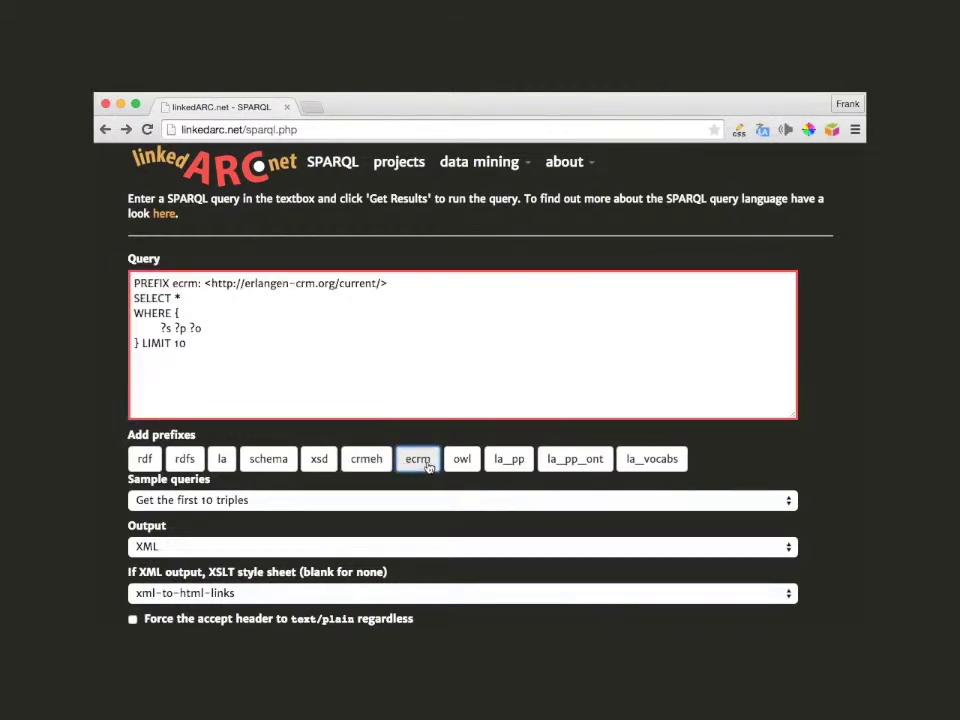
left_click(367, 461)
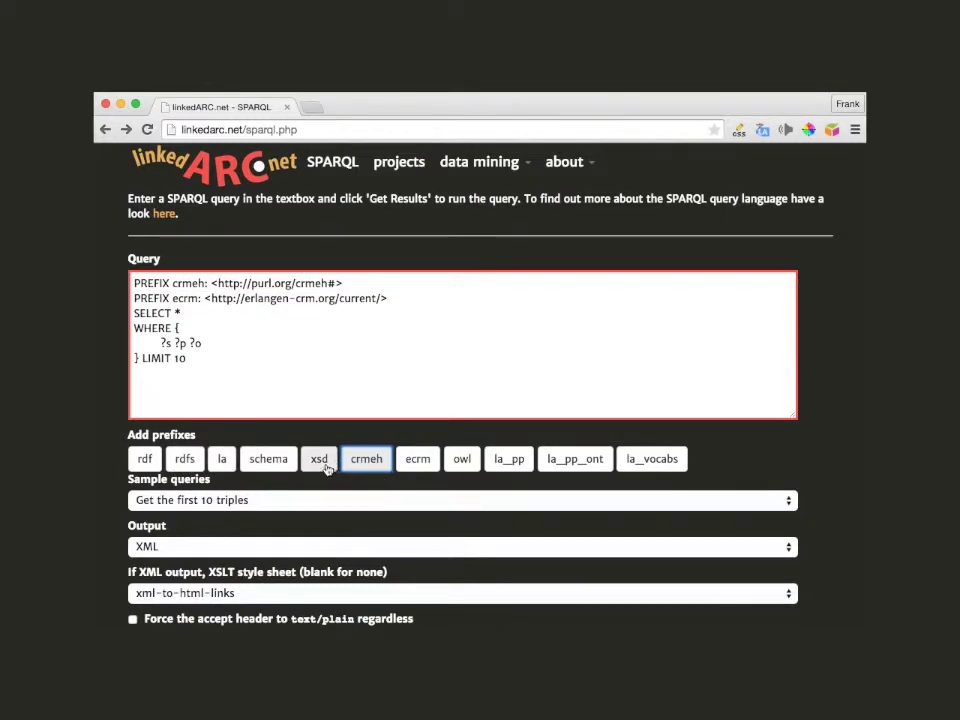
left_click(322, 462)
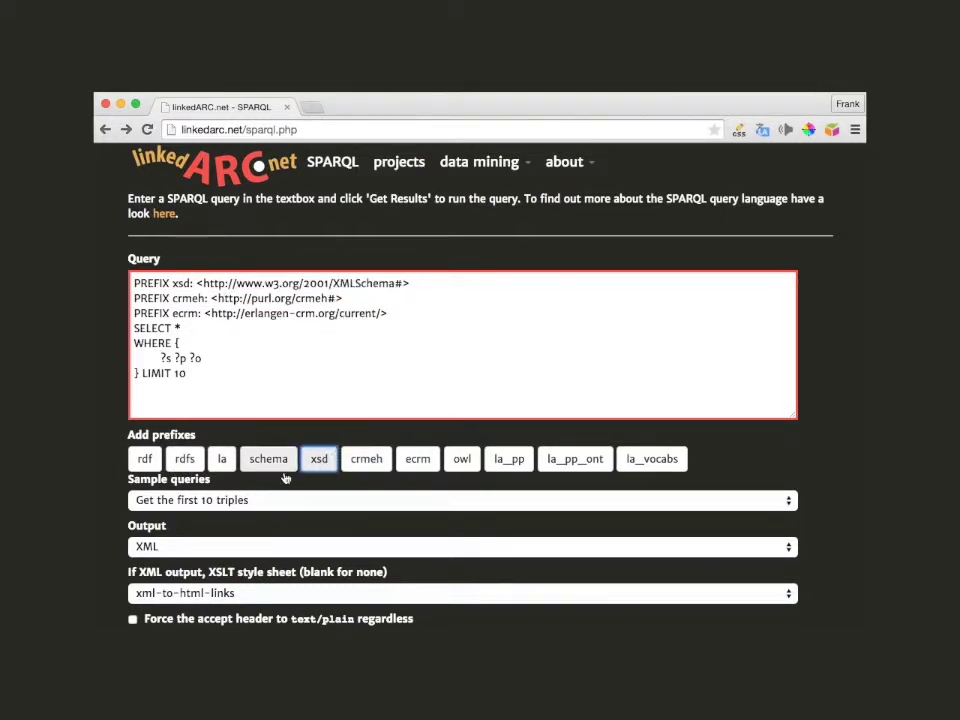
left_click(346, 503)
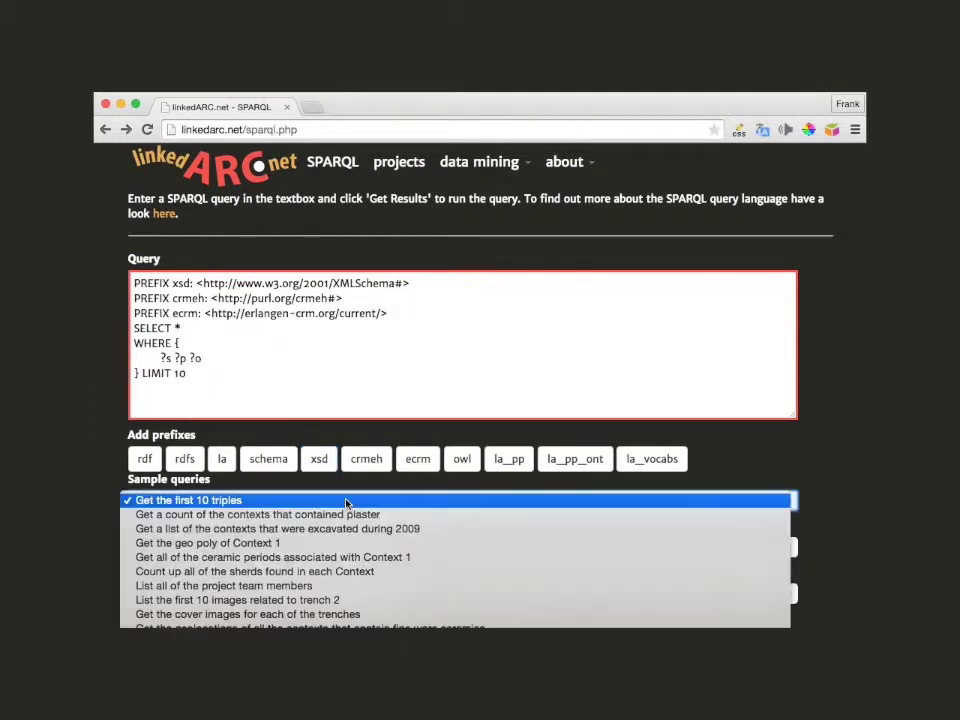
Step: Load the 'Get the geo poly of Context 1' sample query into the query box
left_click(274, 548)
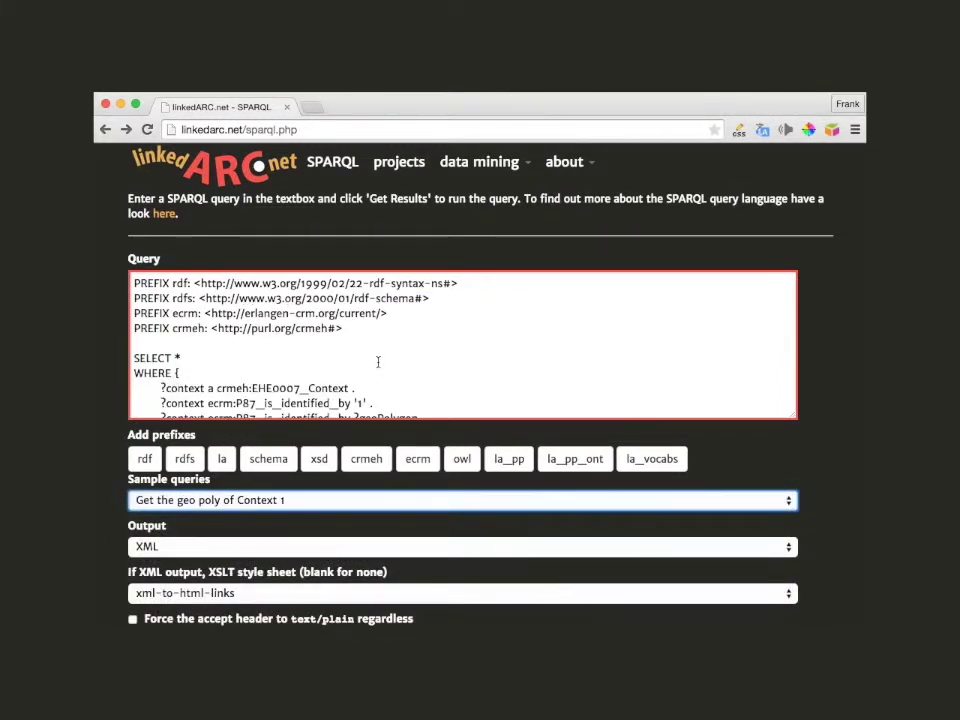
scroll(378, 362, "down", 2)
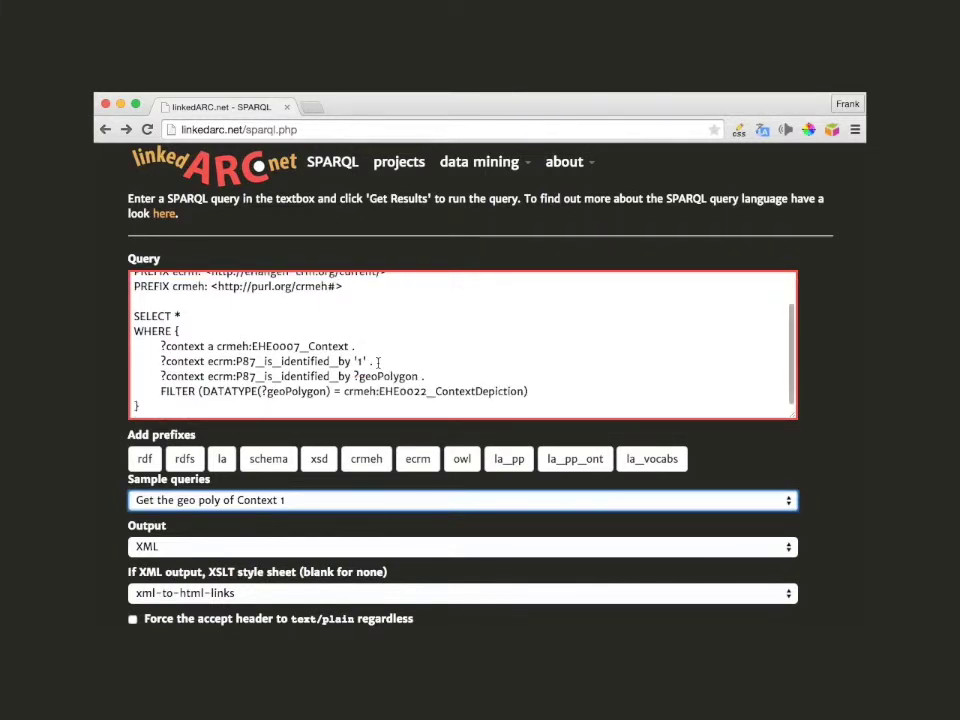
scroll(262, 361, "up", 5)
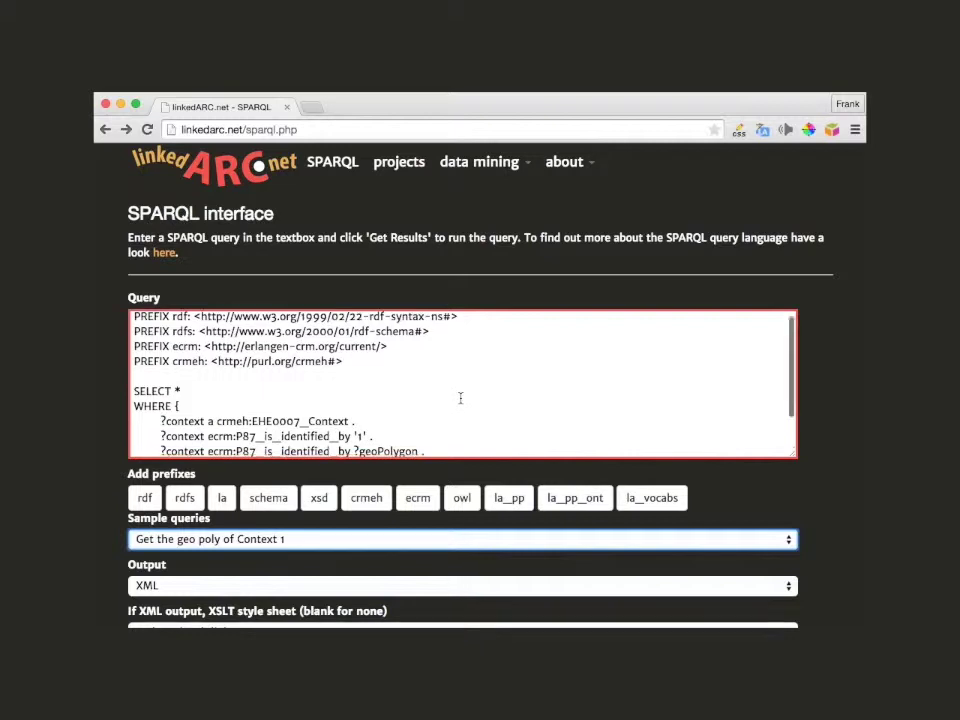
scroll(460, 398, "down", 1)
scroll(461, 400, "down", 2)
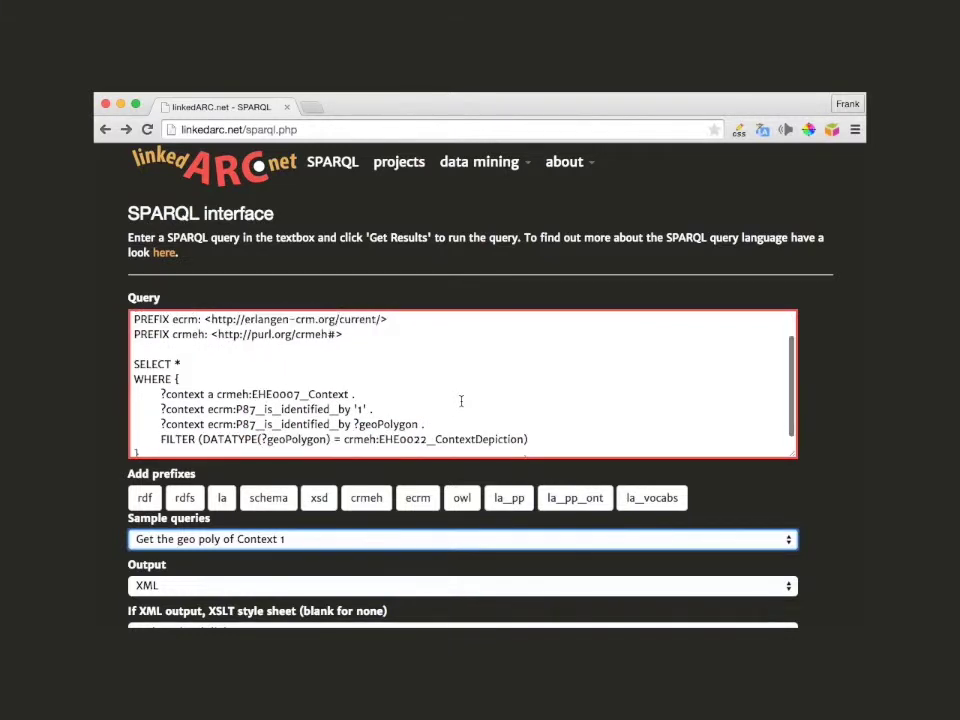
scroll(461, 401, "up", 3)
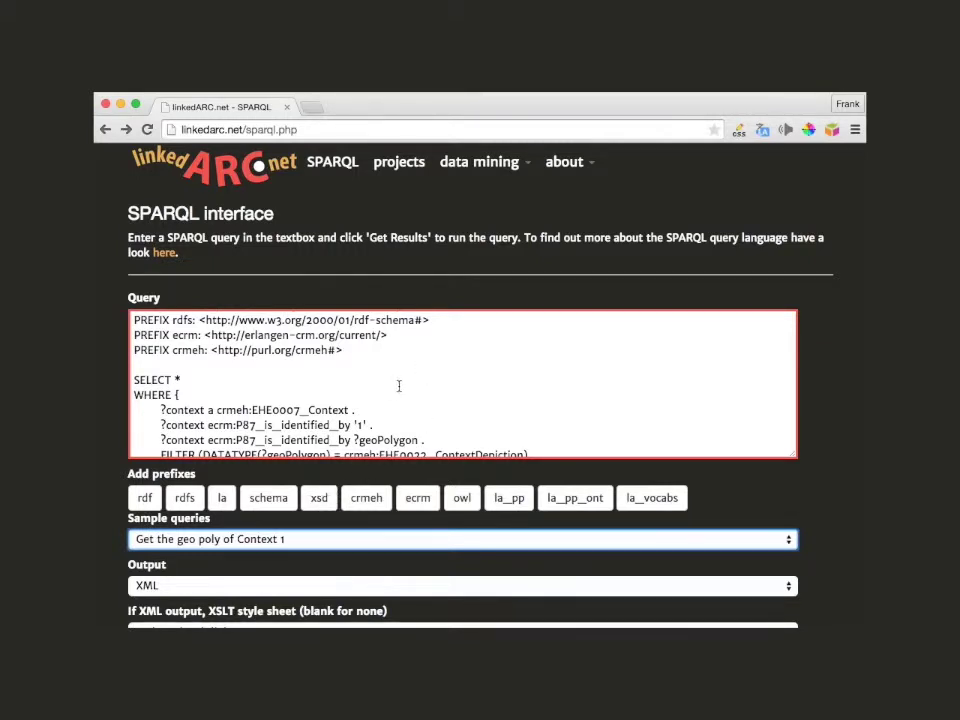
scroll(399, 381, "down", 1)
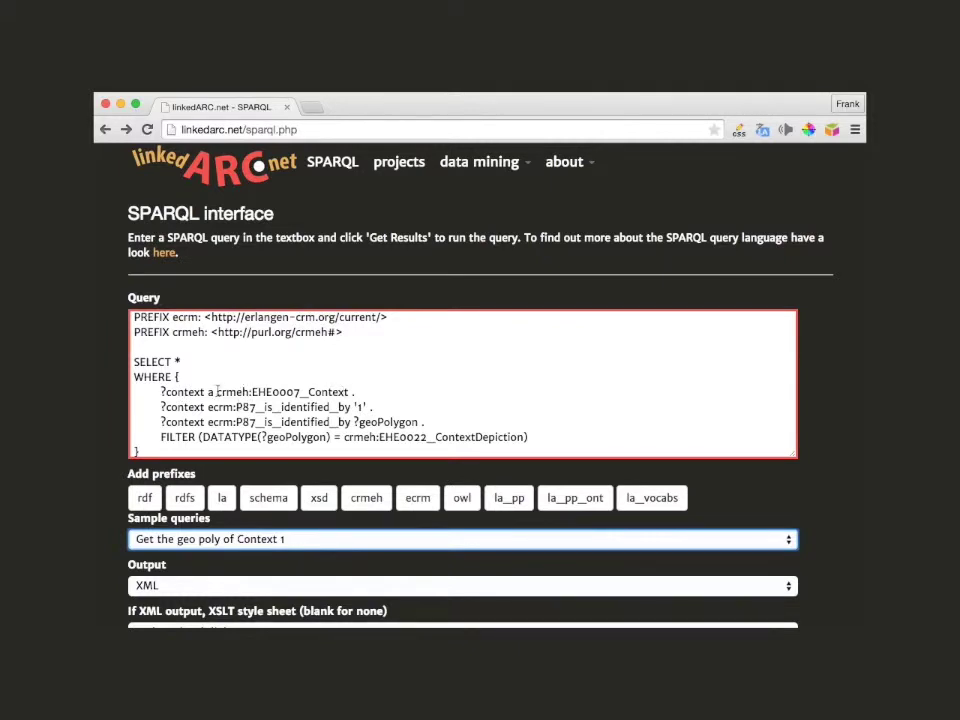
double_click(236, 392)
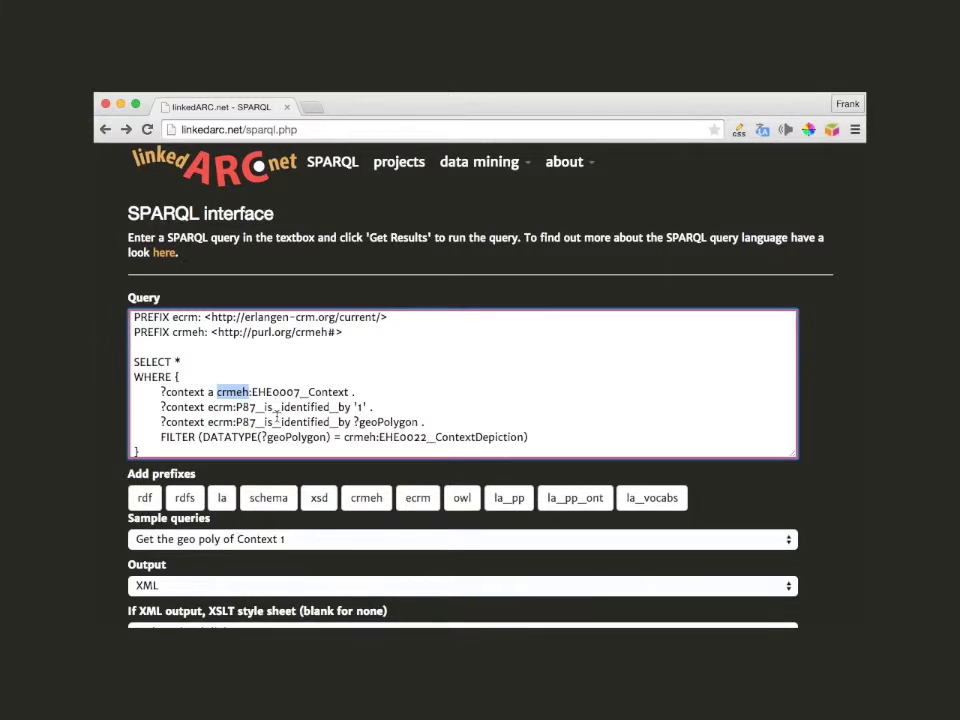
left_click_drag(208, 407, 350, 407)
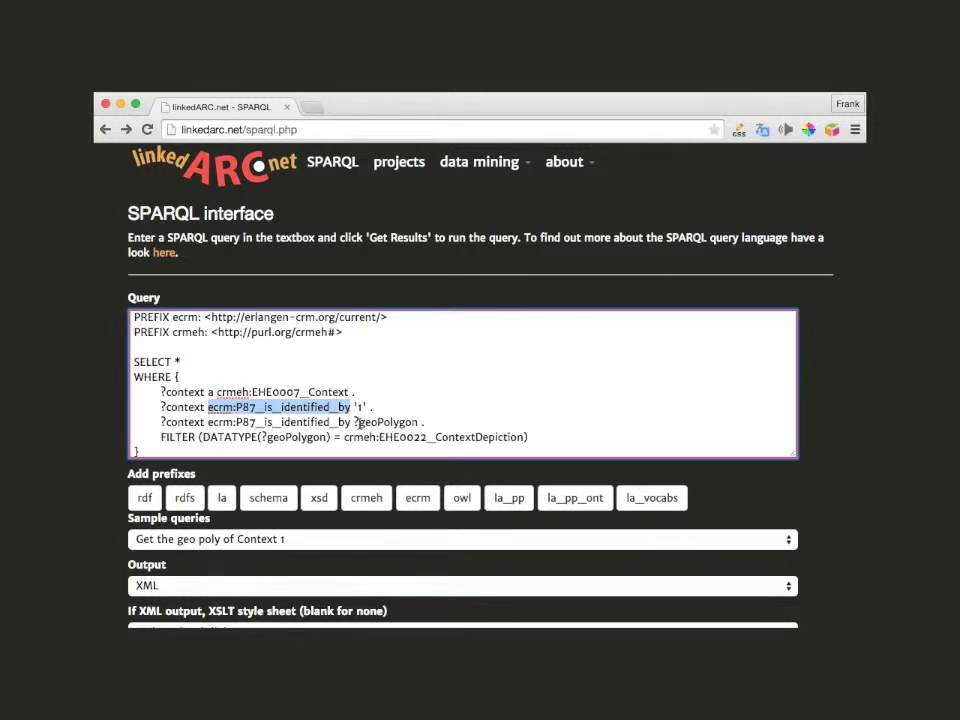
left_click_drag(359, 422, 418, 422)
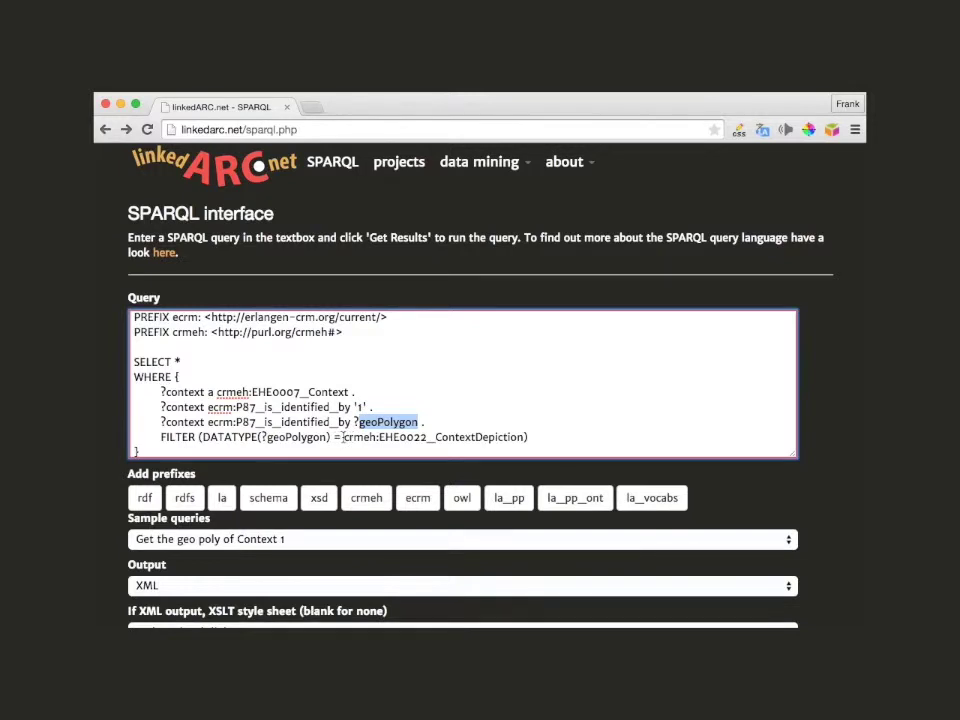
left_click_drag(344, 437, 379, 437)
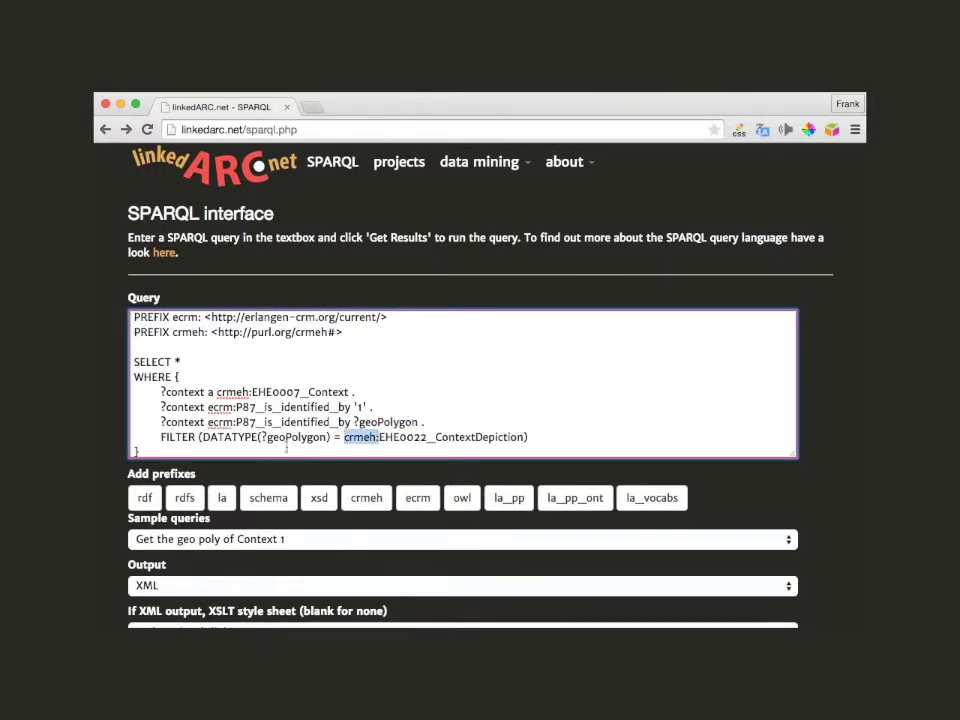
scroll(446, 467, "down", 2)
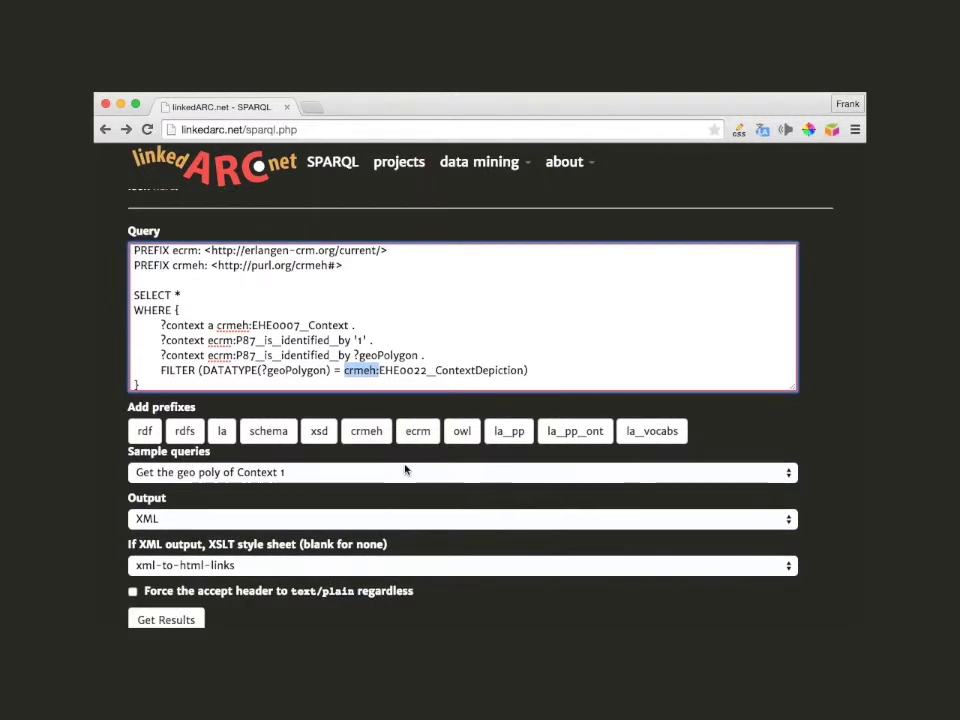
Step: Run the Context 1 geo poly query to get its KML Placemark polygon, then go back
left_click(183, 622)
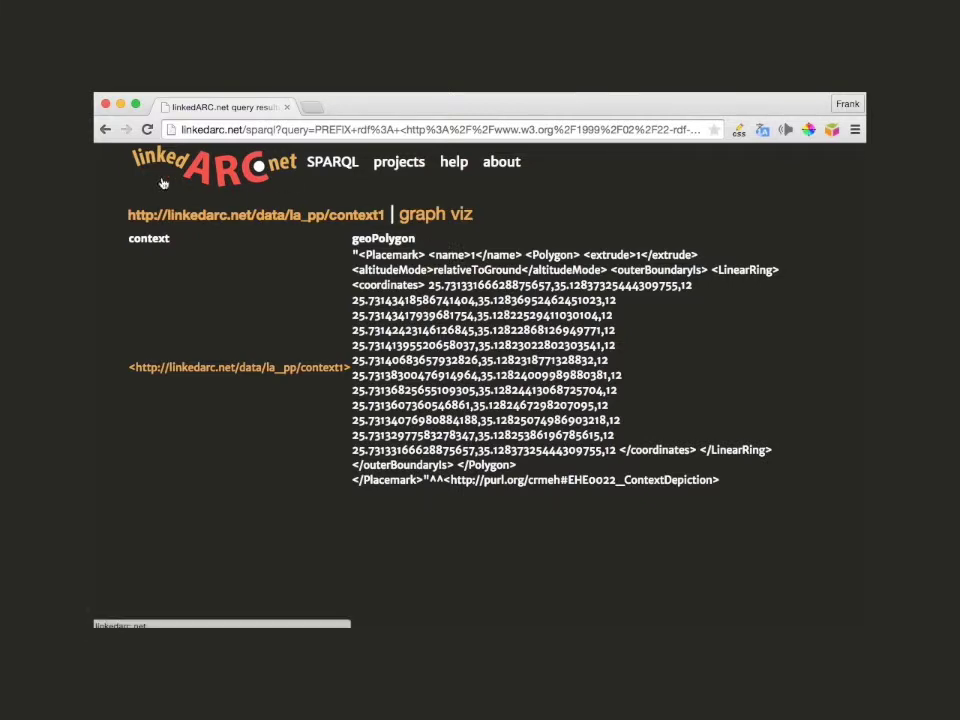
left_click(105, 129)
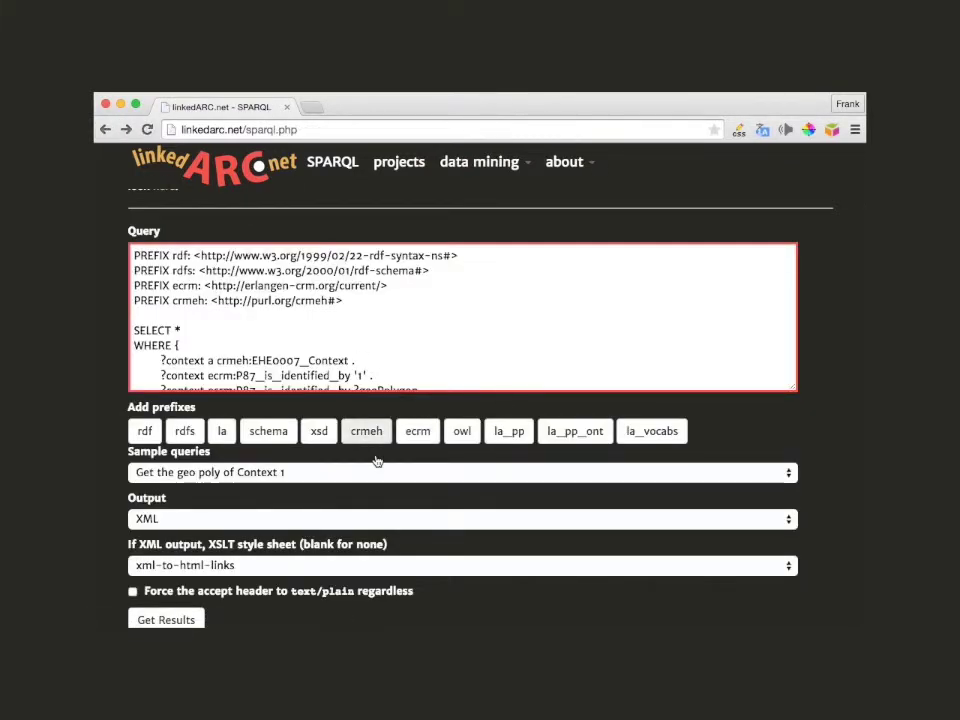
Step: Check the Sample queries list and close it, leaving the Context 1 geo poly query loaded
left_click(366, 481)
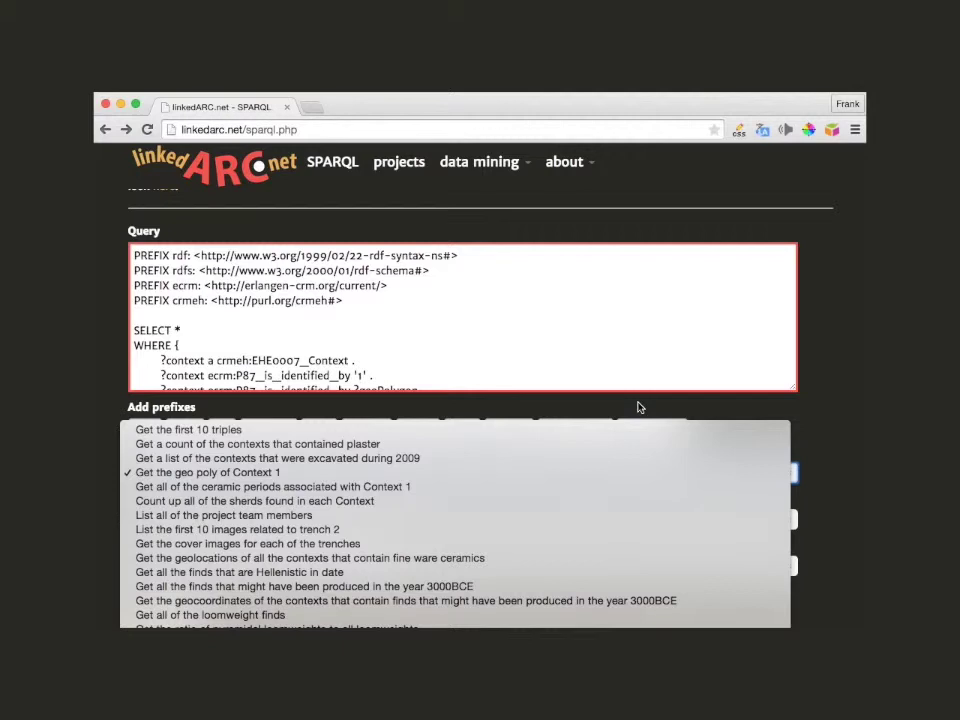
left_click(640, 407)
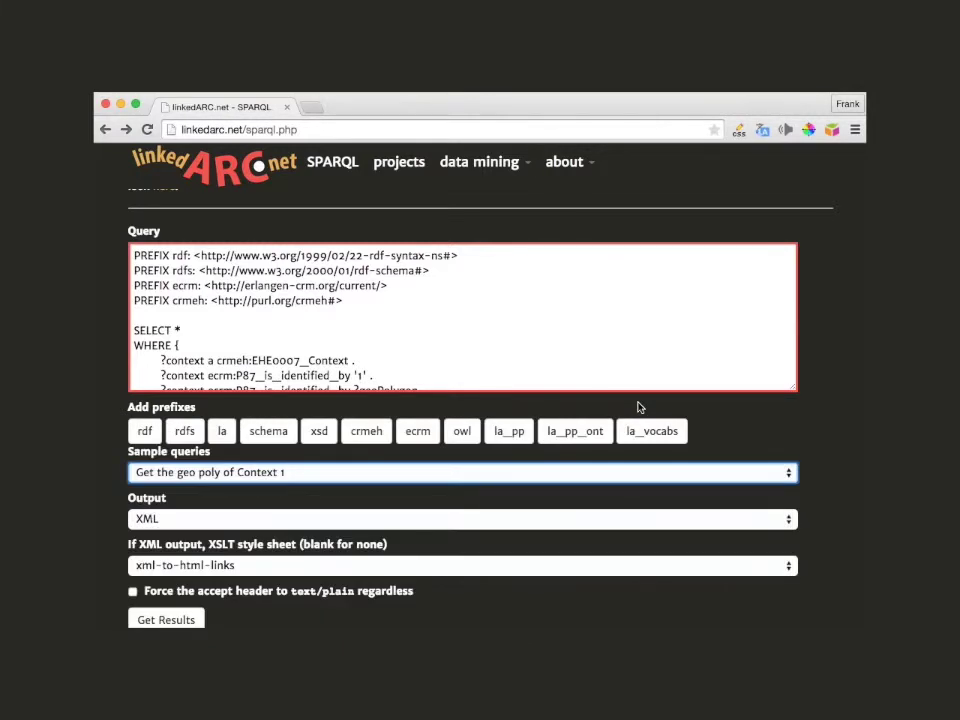